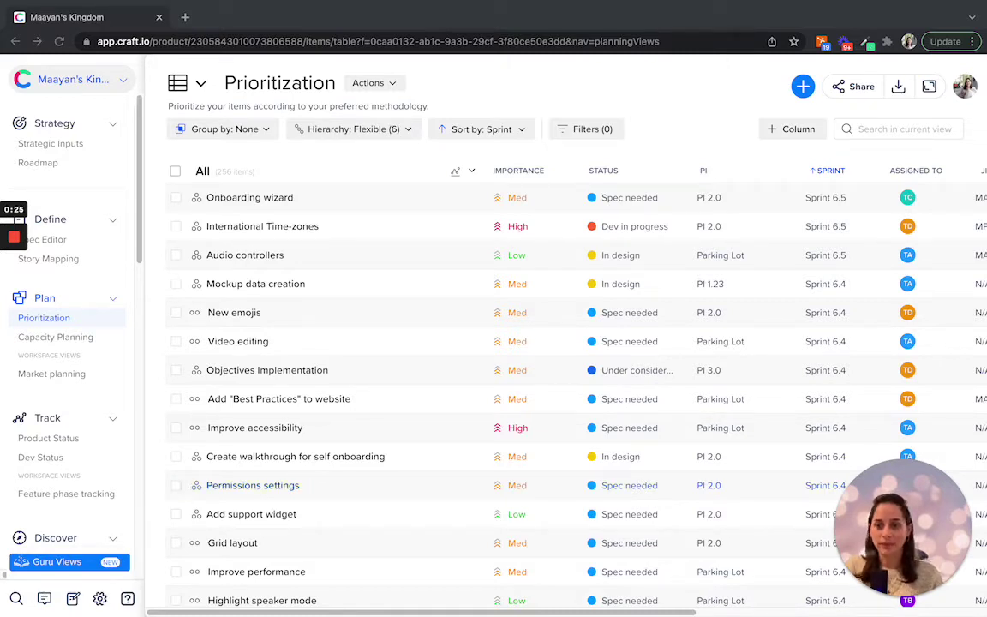
Step: Open the workspace's Statuses & Workflow settings
left_click(99, 598)
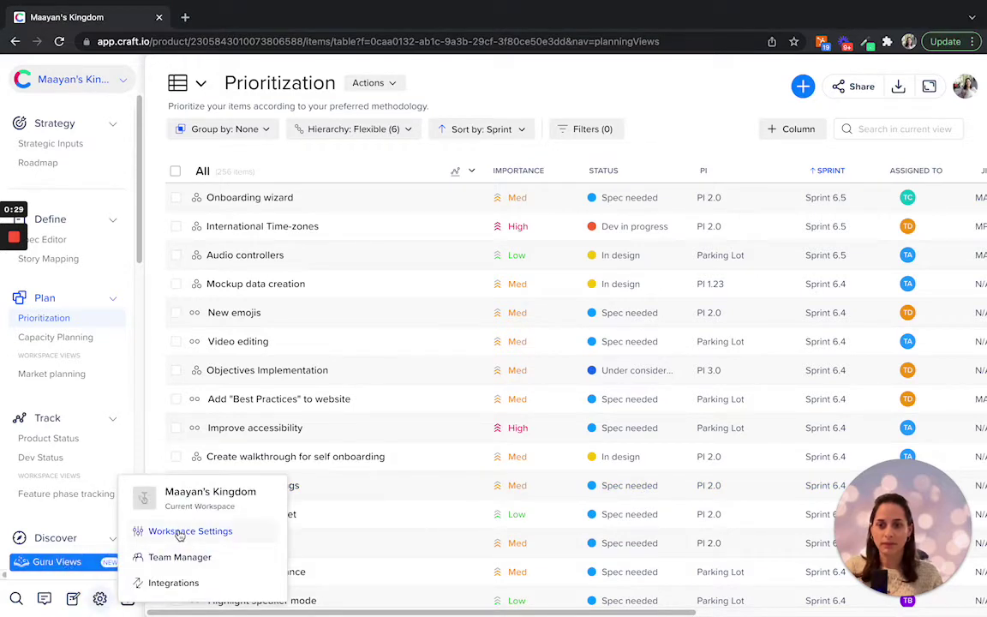
left_click(150, 531)
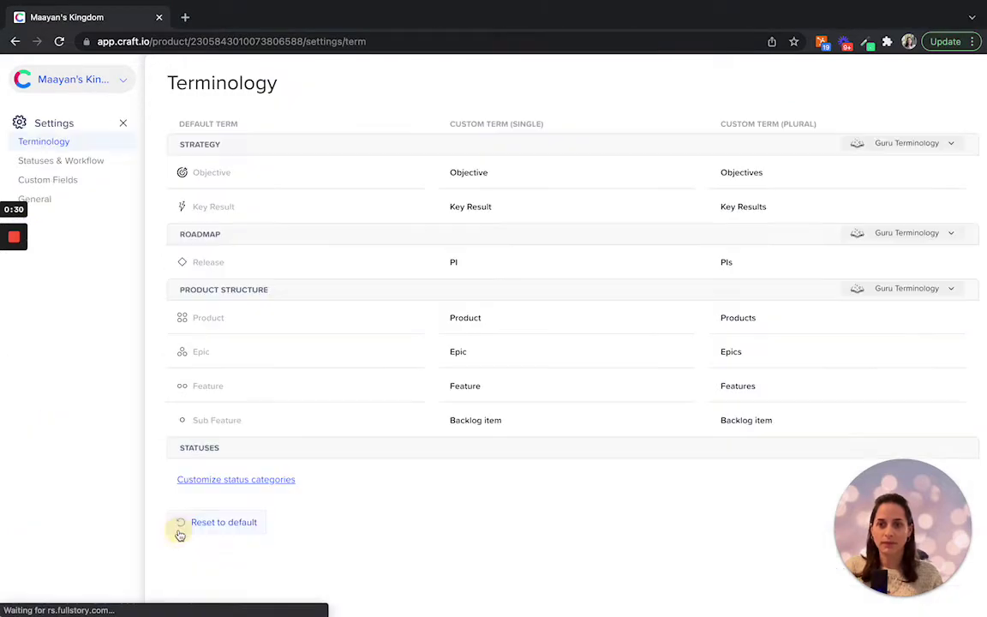
left_click(87, 167)
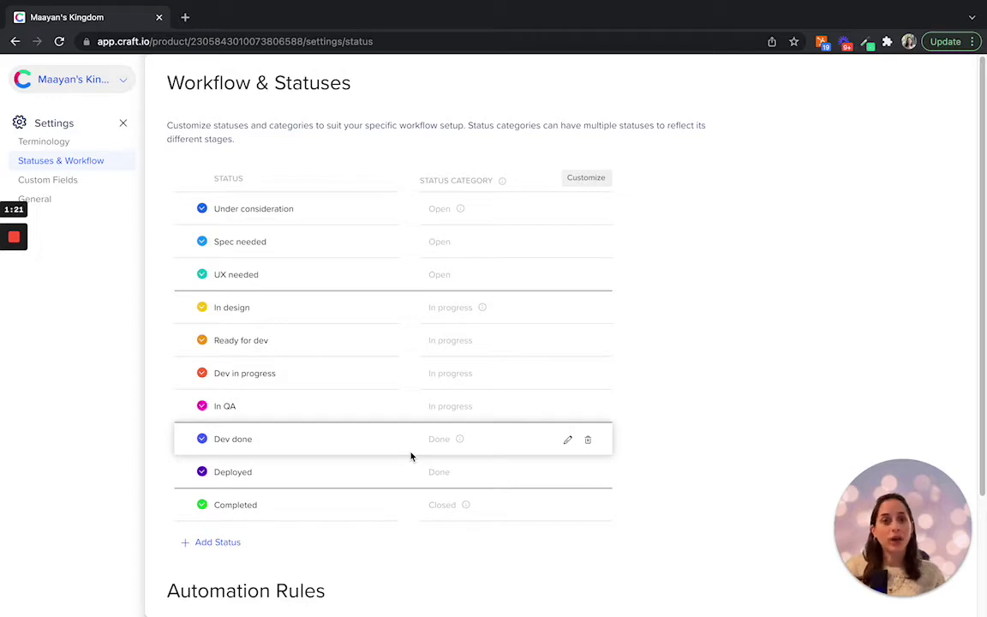
Step: Create an automation rule mapping the dev status New to the Craft.io status Spec needed
scroll(411, 457, "down", 1)
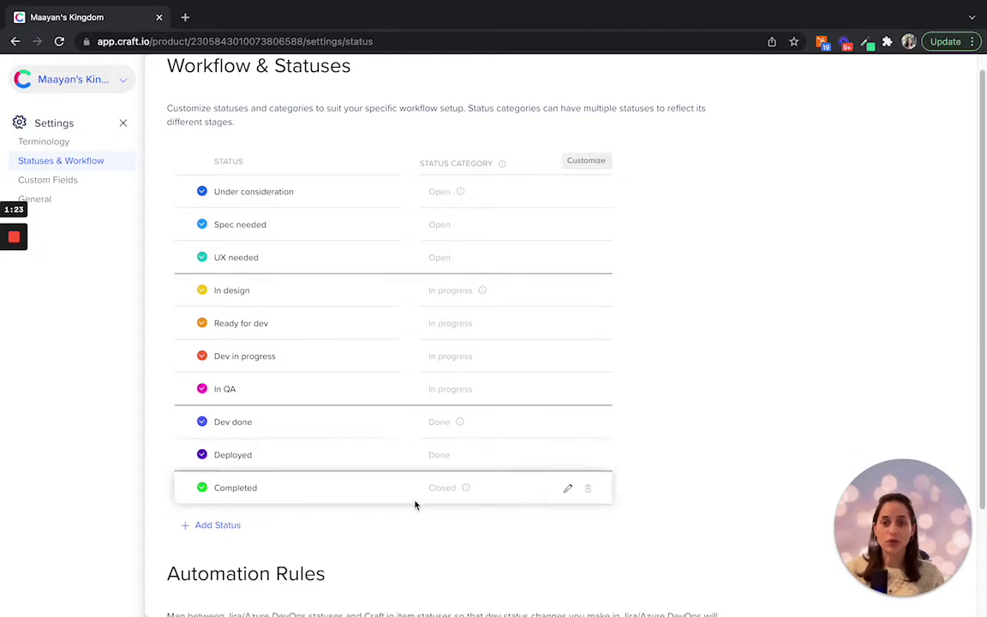
scroll(413, 518, "down", 3)
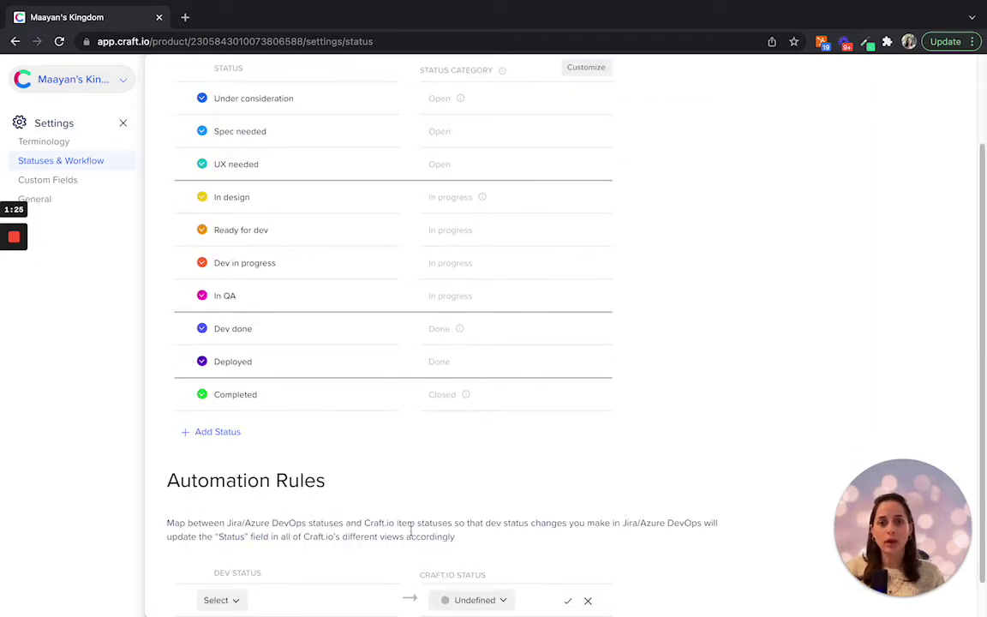
scroll(410, 532, "down", 1)
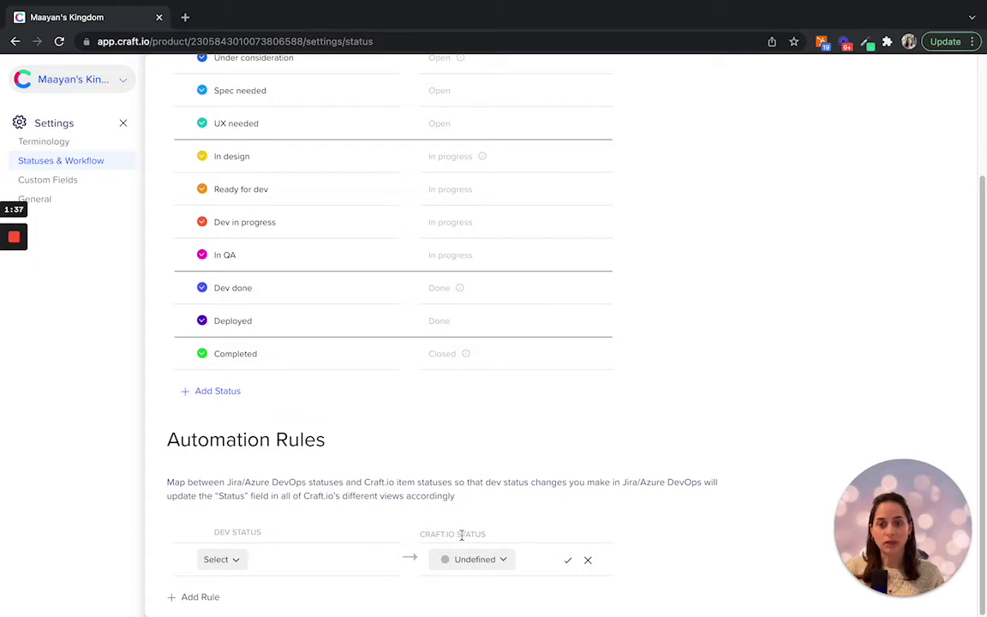
left_click(234, 561)
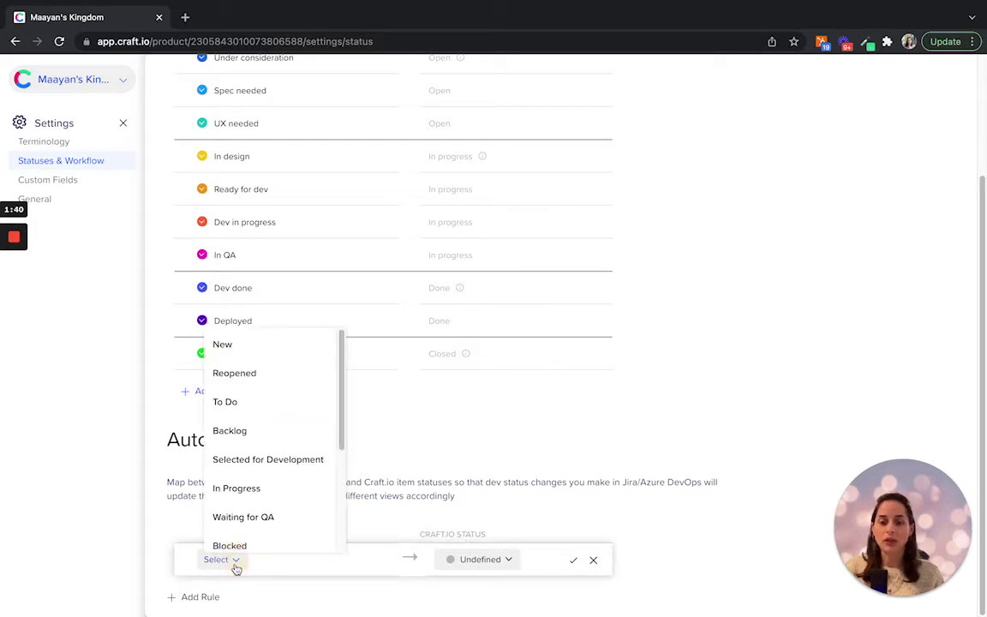
left_click(294, 346)
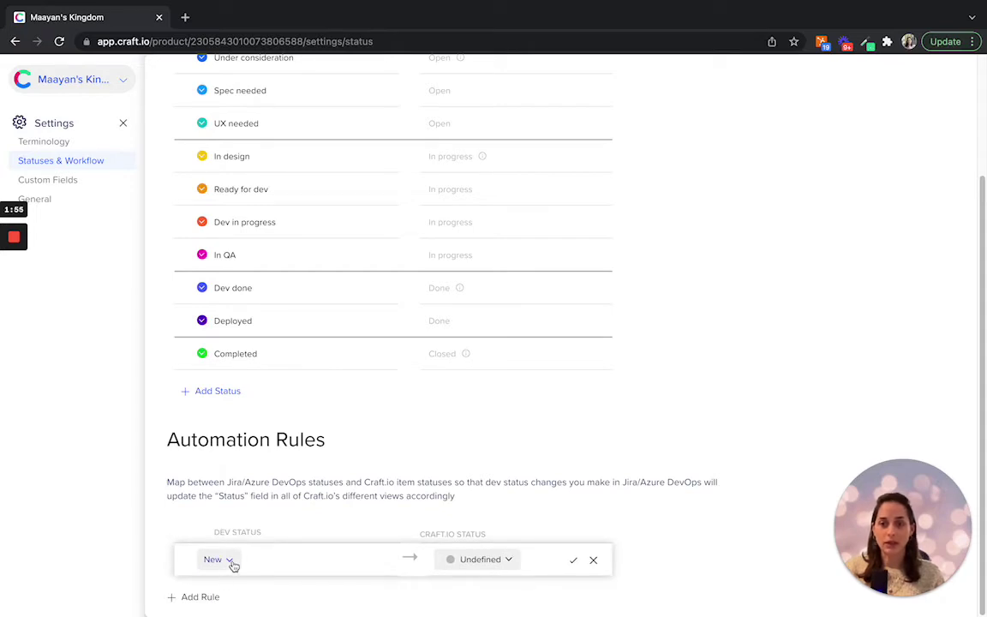
left_click(478, 559)
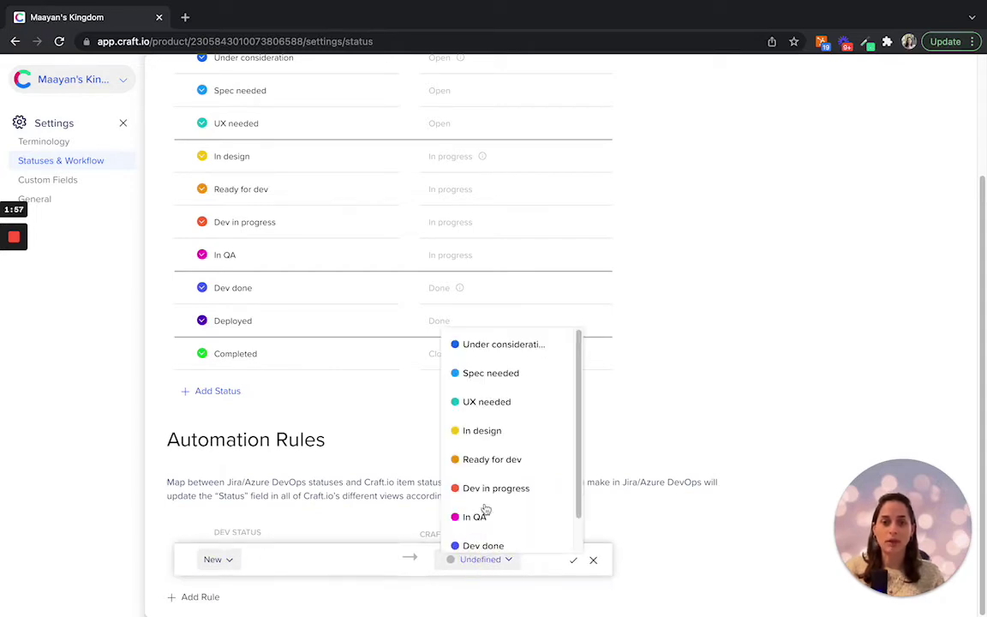
left_click(502, 374)
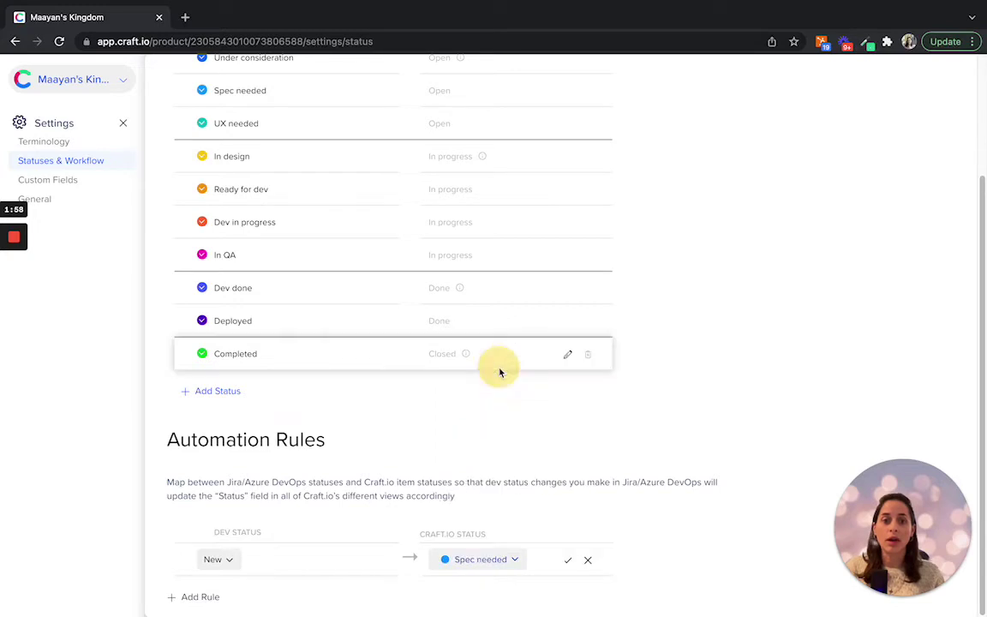
left_click(576, 561)
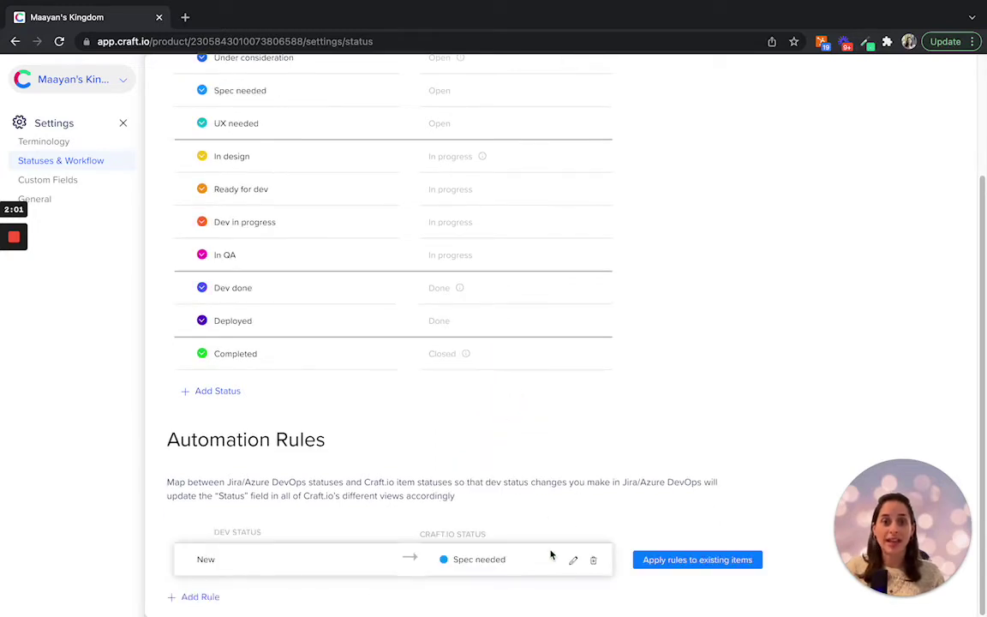
Step: Add a second automation rule mapping the dev status To Do to the Craft.io status Ready for dev
left_click(202, 597)
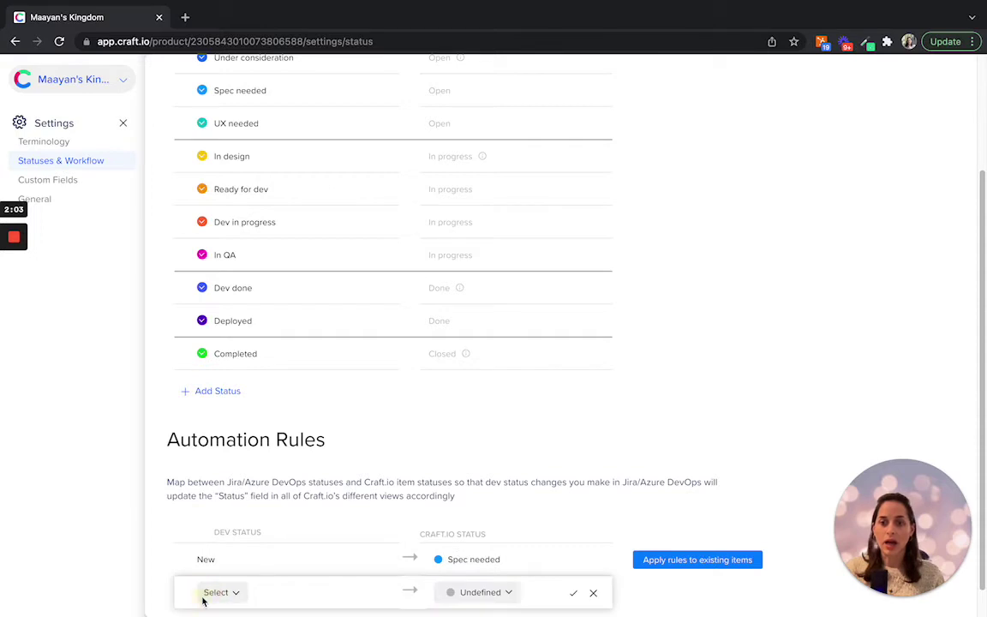
left_click(219, 574)
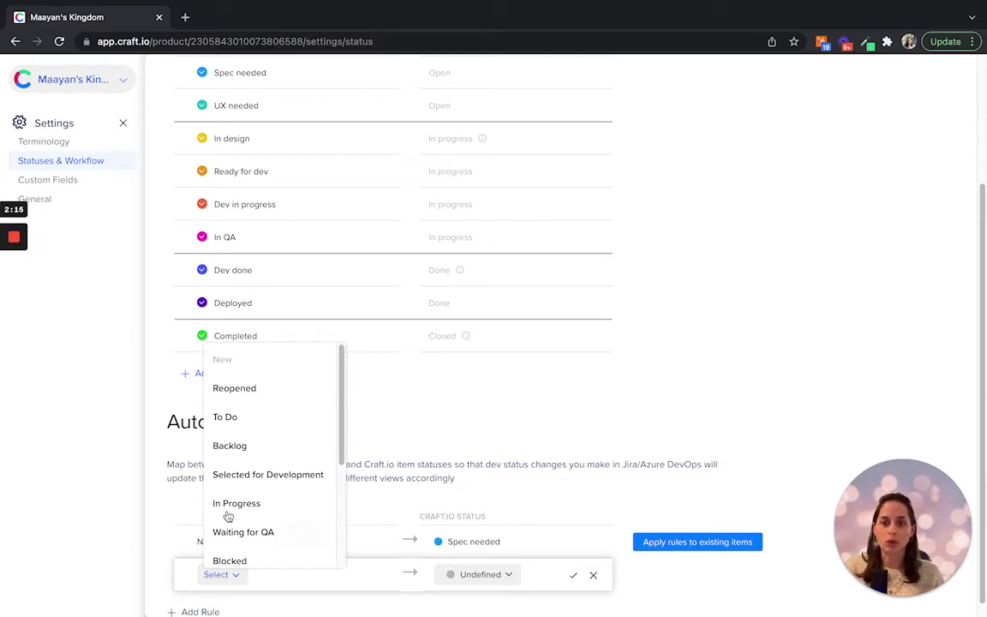
left_click(237, 425)
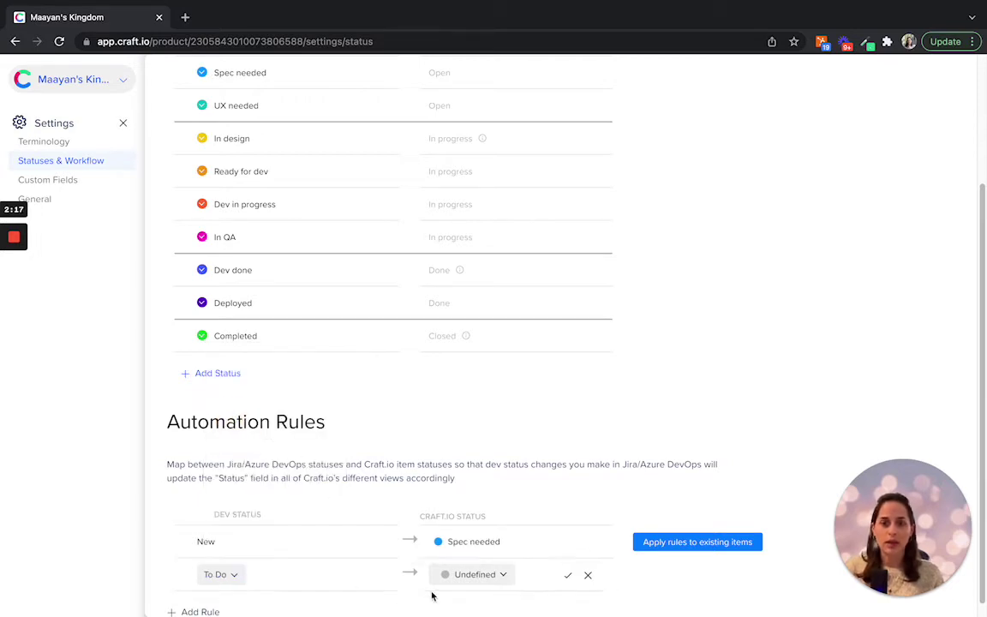
left_click(468, 582)
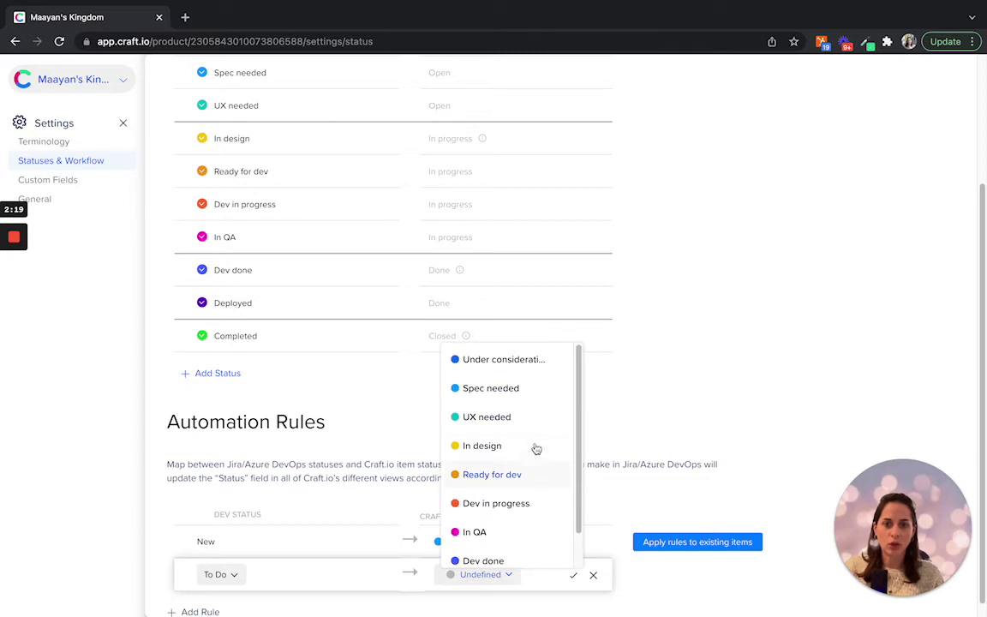
left_click(511, 475)
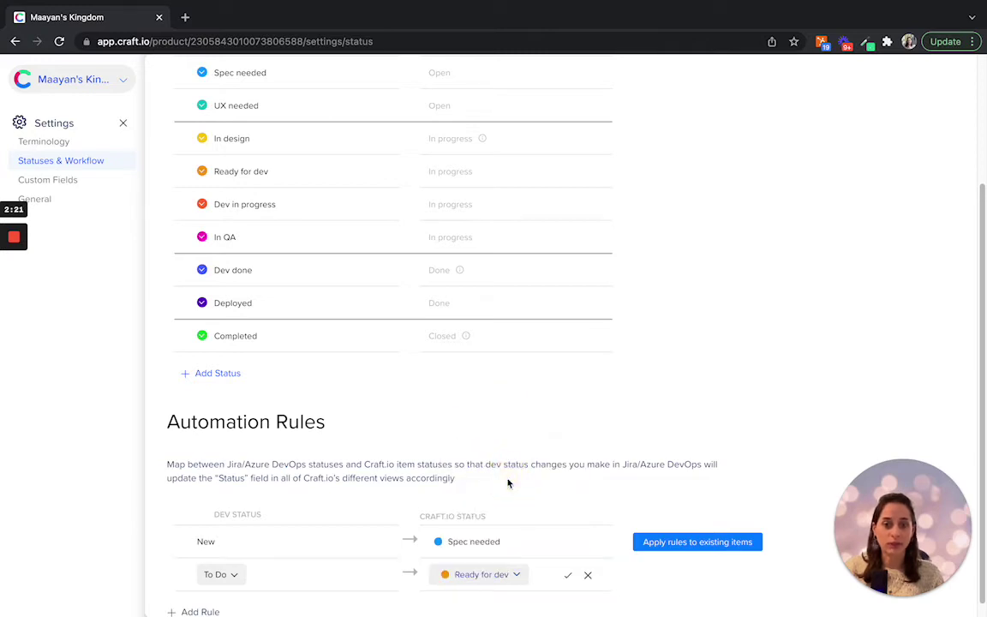
left_click(567, 575)
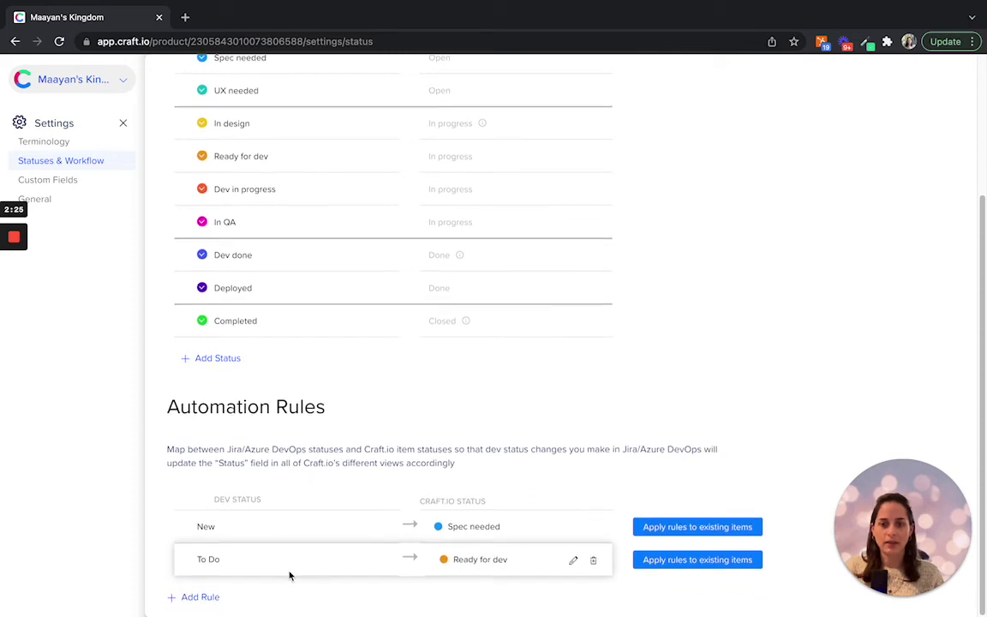
Step: Add a third automation rule mapping the dev status In Progress to the Craft.io status Dev in progress
left_click(213, 608)
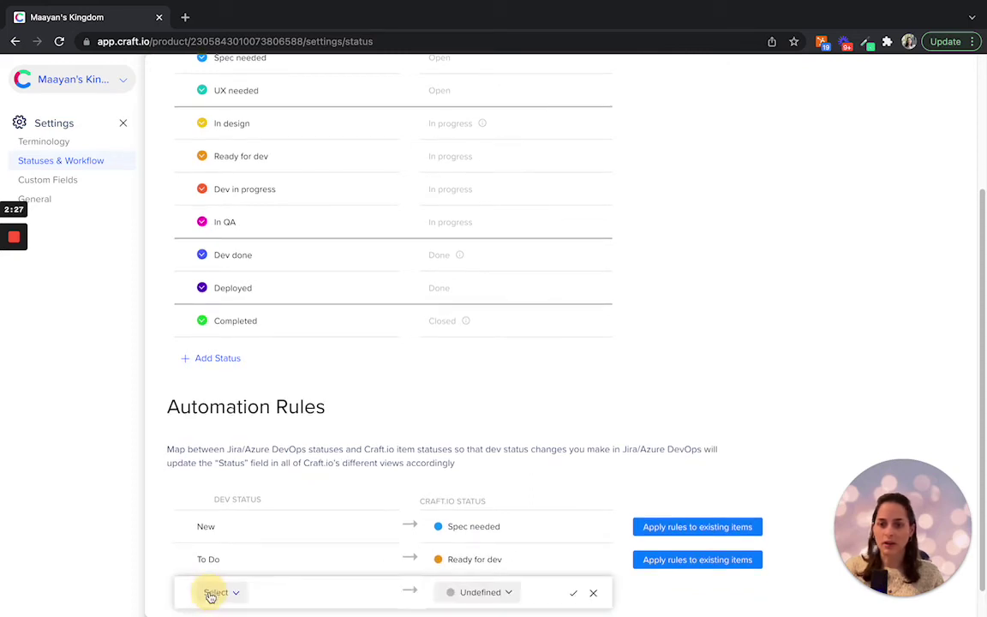
left_click(231, 592)
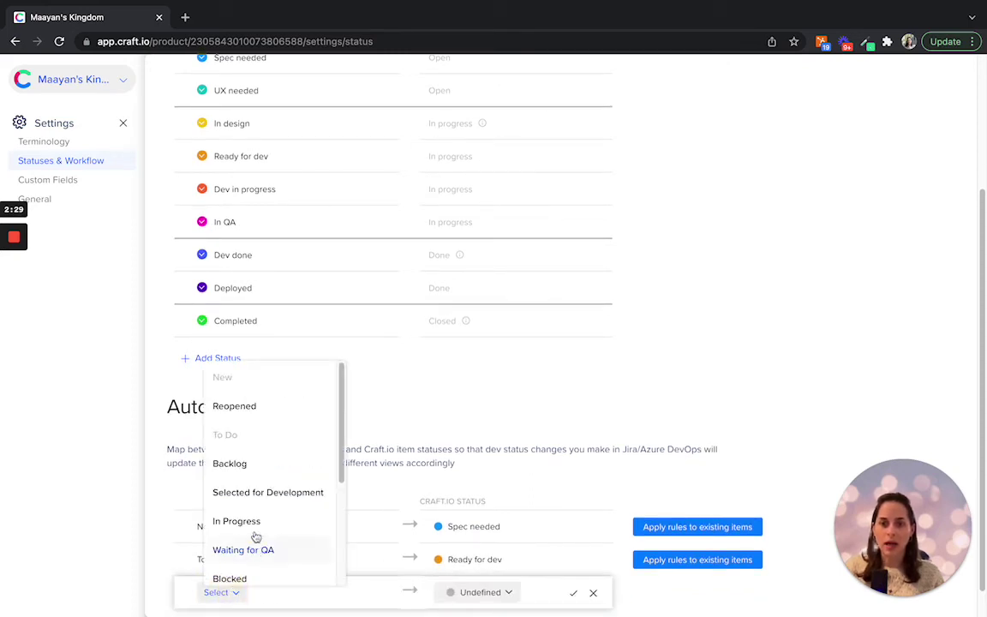
left_click(254, 522)
left_click(485, 592)
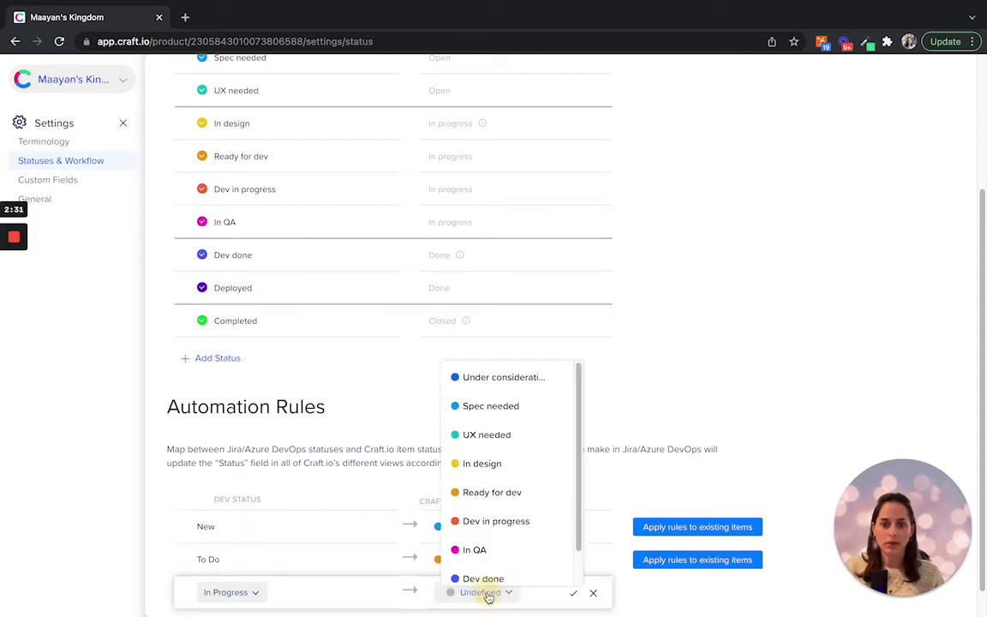
left_click(510, 522)
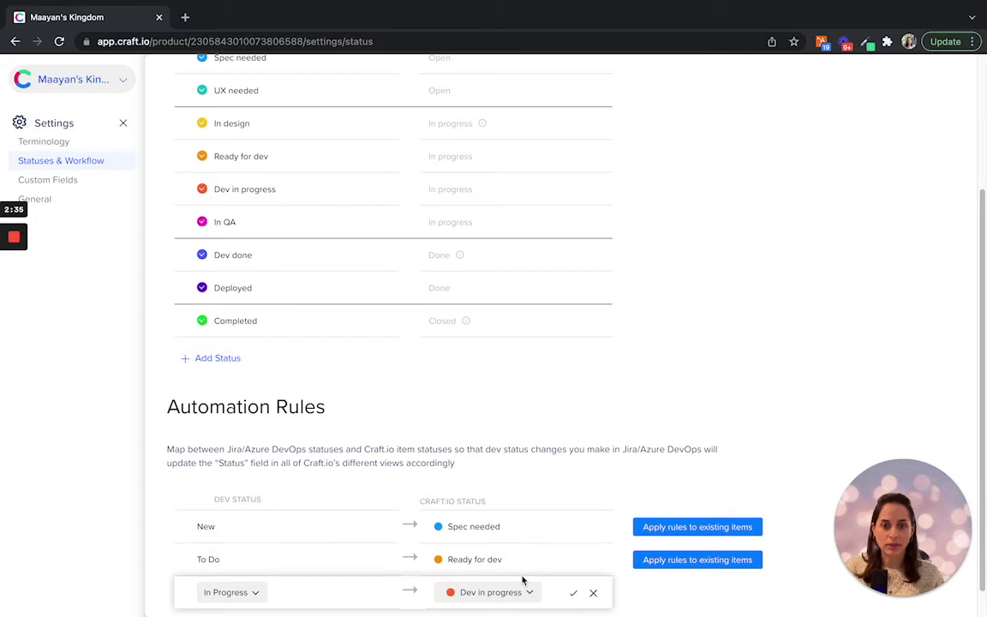
scroll(523, 556, "down", 1)
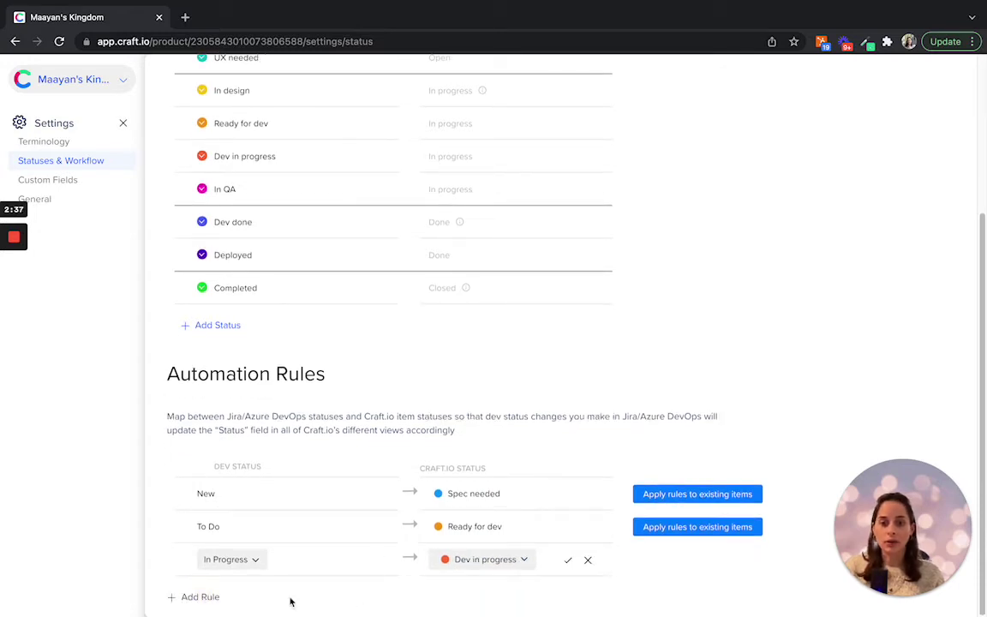
left_click(570, 561)
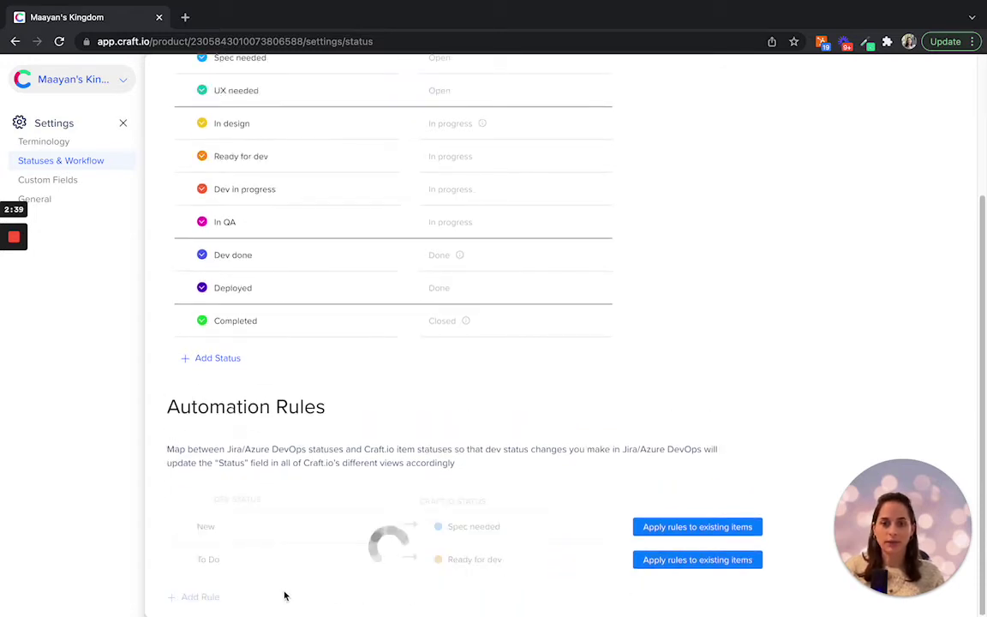
Step: Add a fourth automation rule mapping the dev status Done to the Craft.io status Dev done
left_click(205, 597)
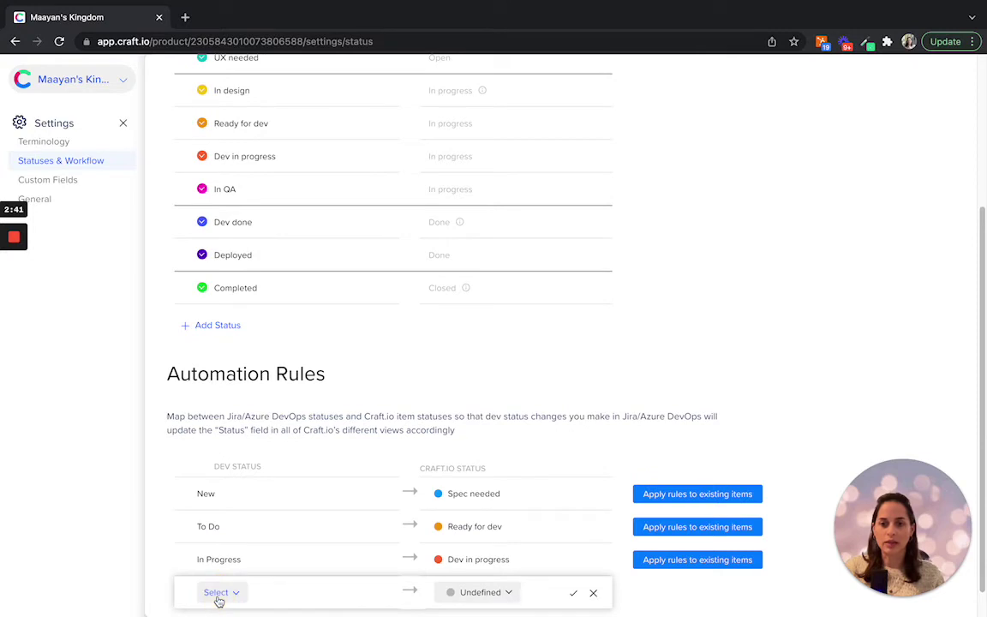
left_click(218, 594)
scroll(286, 499, "down", 2)
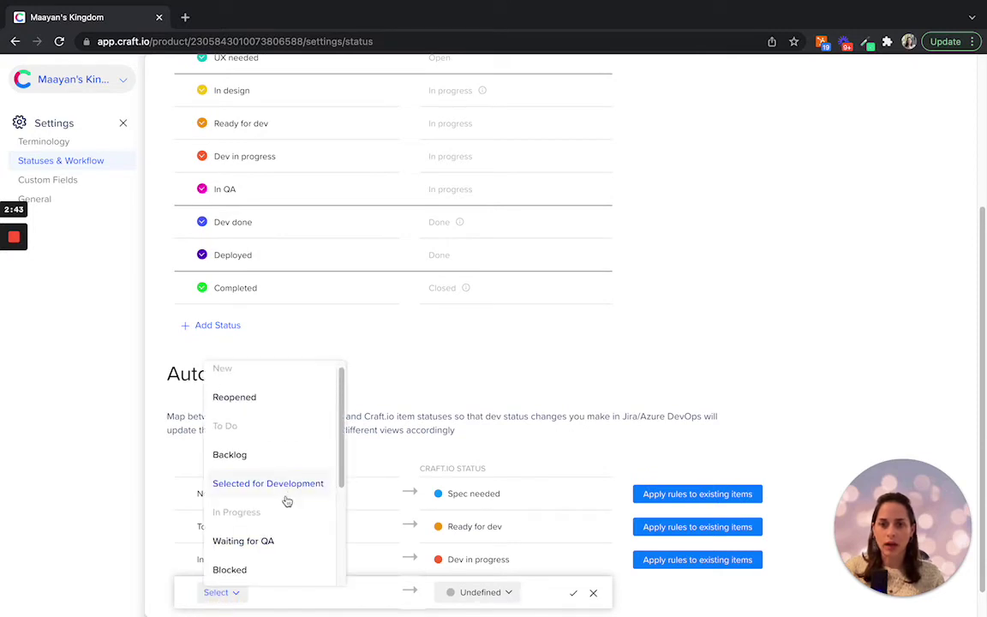
scroll(286, 502, "down", 2)
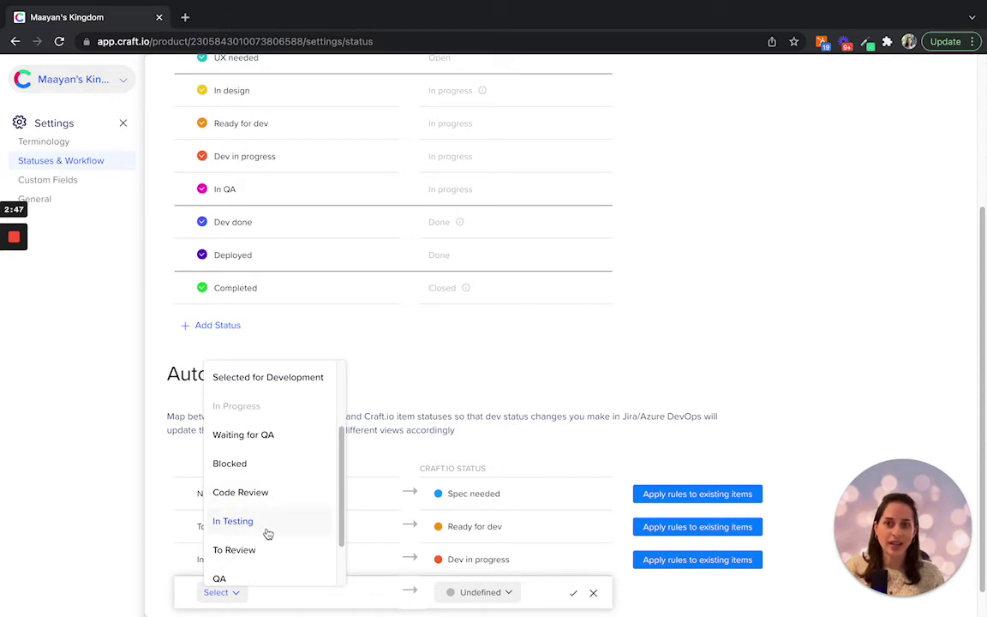
scroll(267, 532, "down", 3)
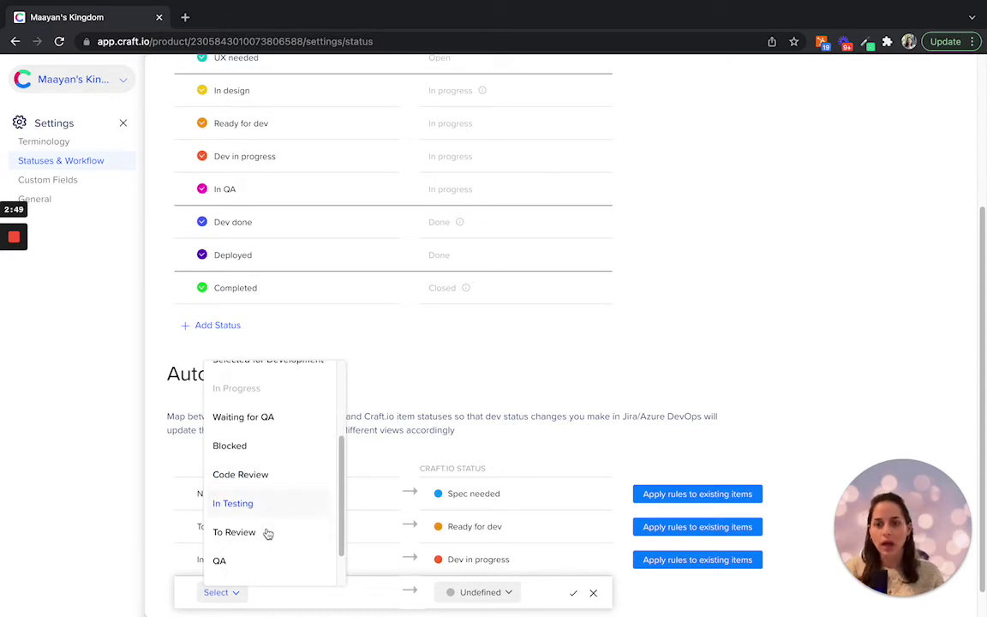
left_click(254, 563)
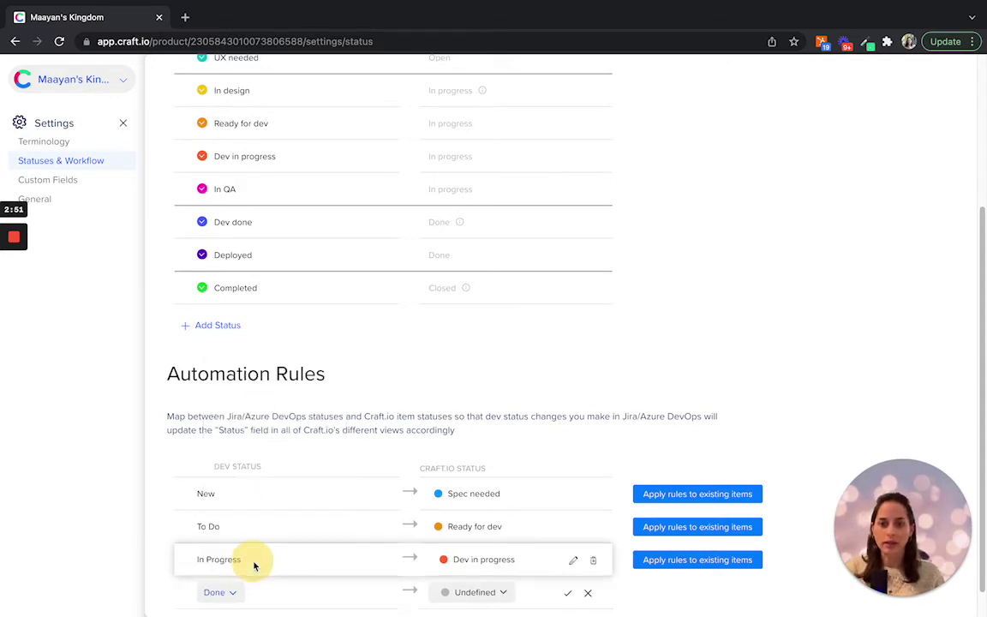
left_click(468, 592)
left_click(483, 579)
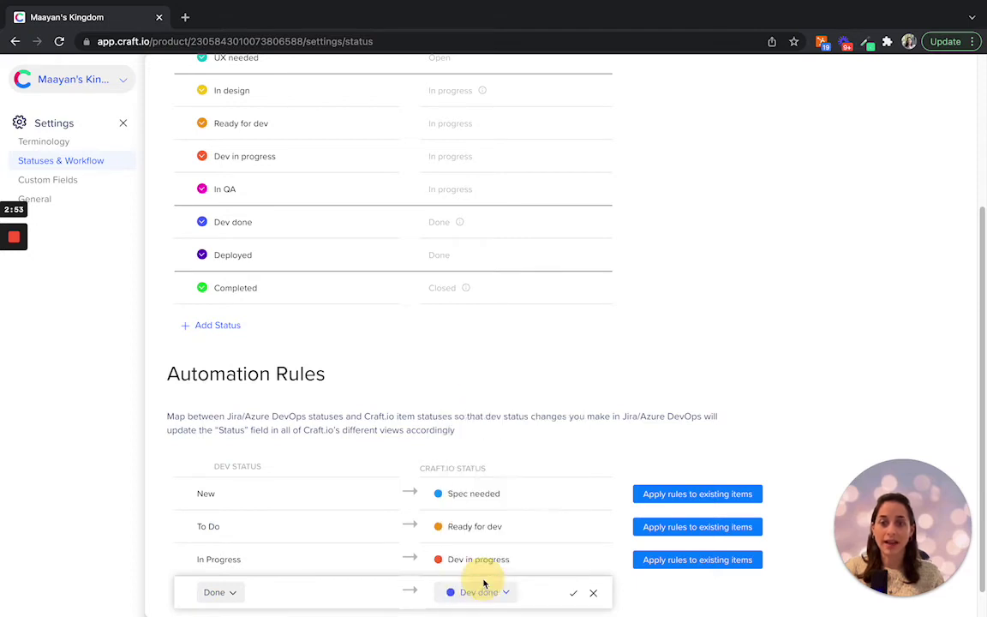
left_click(573, 595)
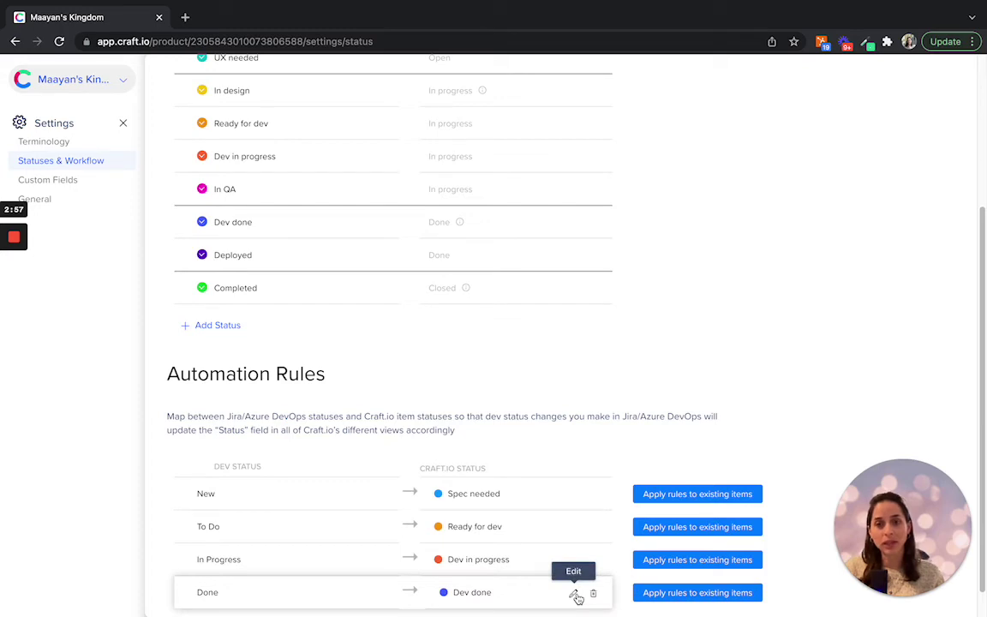